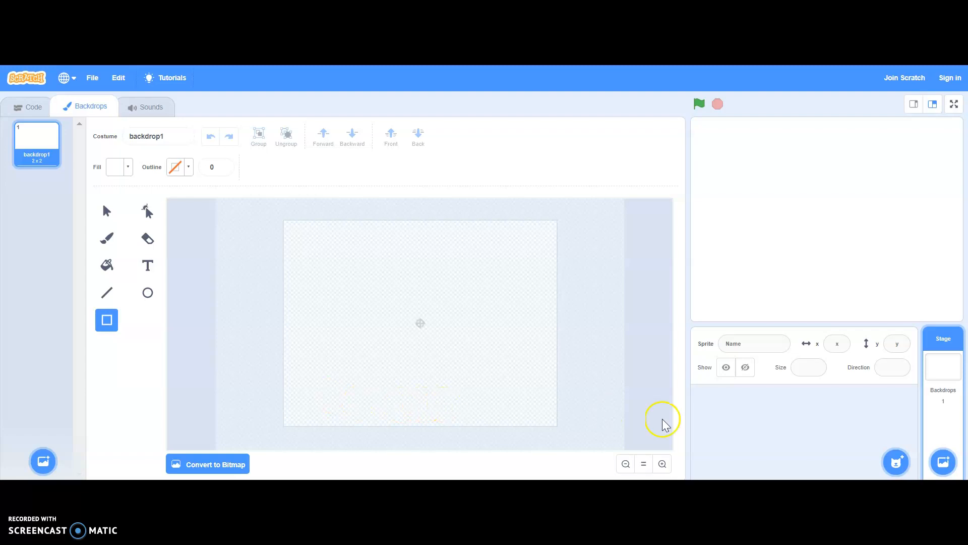
Step: Draw a sky-blue rectangle about 490 x 324 over the blank backdrop's upper area, using fill colour 53, saturation 100 and brightness 100 without outline
click(944, 462)
click(127, 167)
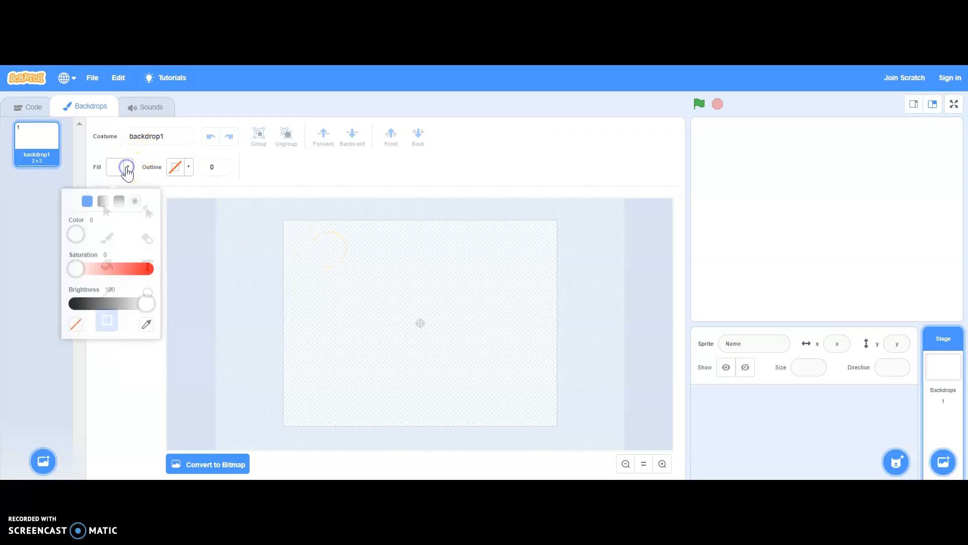
drag(83, 264, 144, 263)
drag(82, 229, 103, 228)
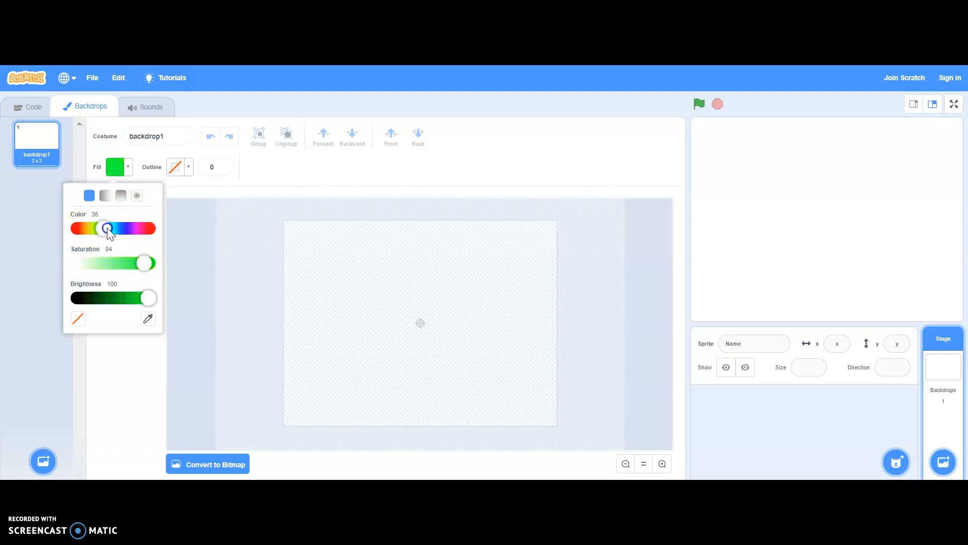
drag(149, 298, 141, 298)
drag(105, 228, 117, 233)
click(139, 287)
drag(138, 300, 136, 296)
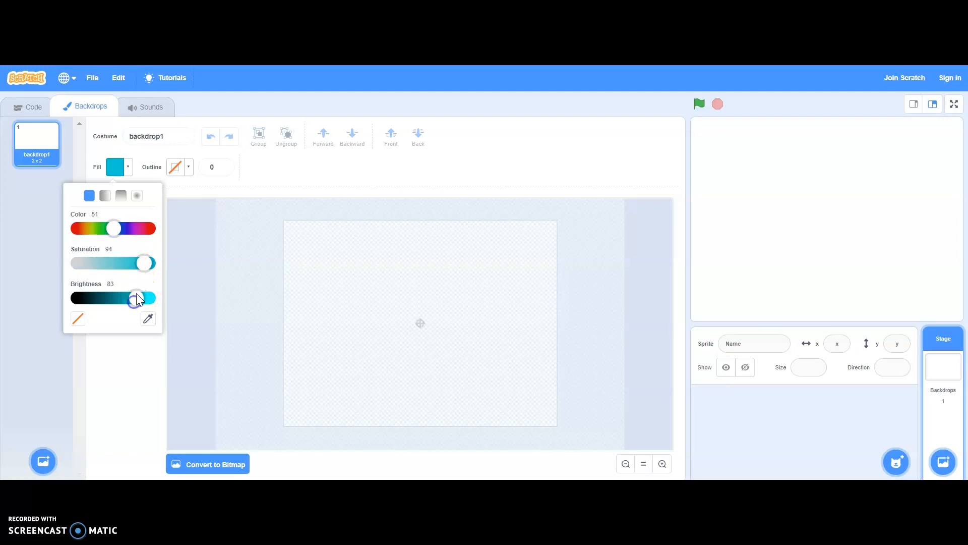
click(143, 263)
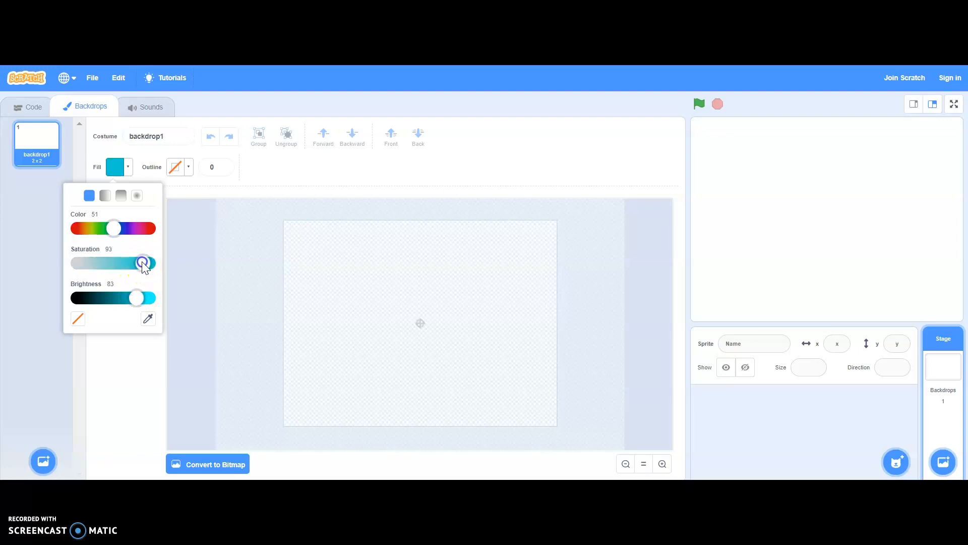
click(119, 228)
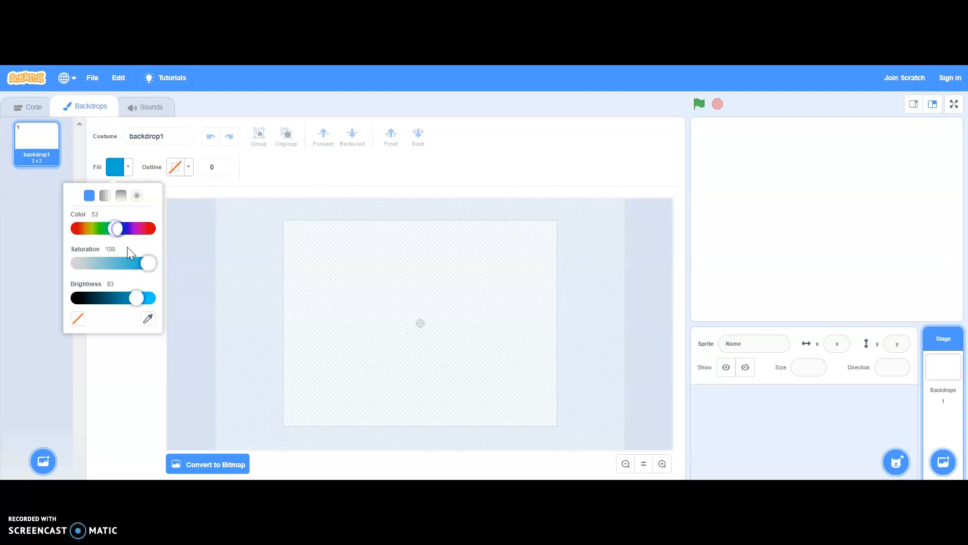
drag(145, 298, 160, 300)
click(174, 299)
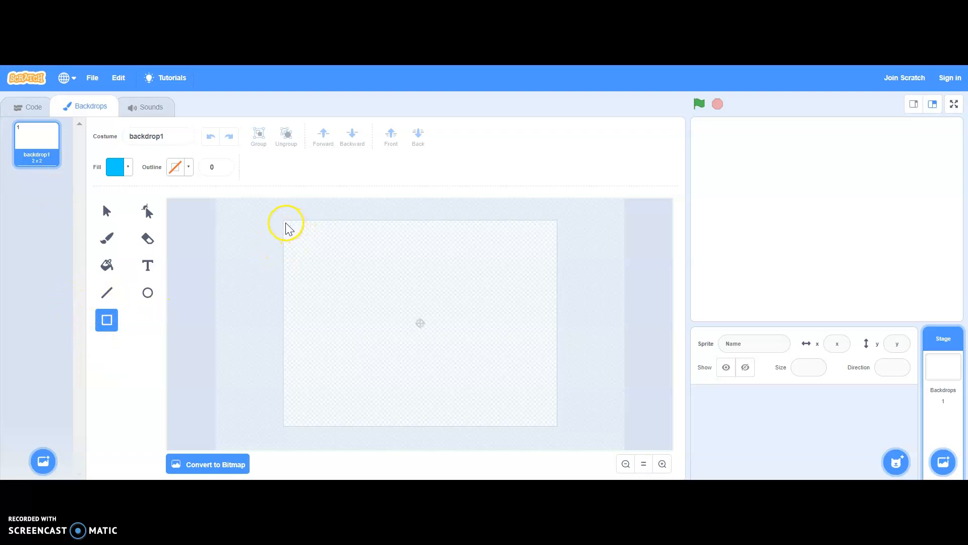
drag(284, 221, 562, 404)
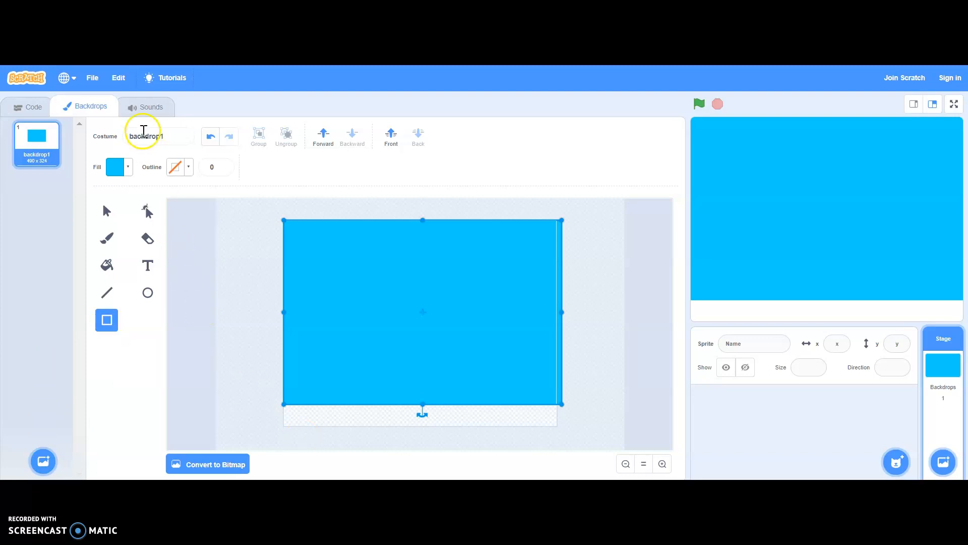
Step: Recolour the sky rectangle green with colour 39, saturation 100 and brightness 76
click(115, 167)
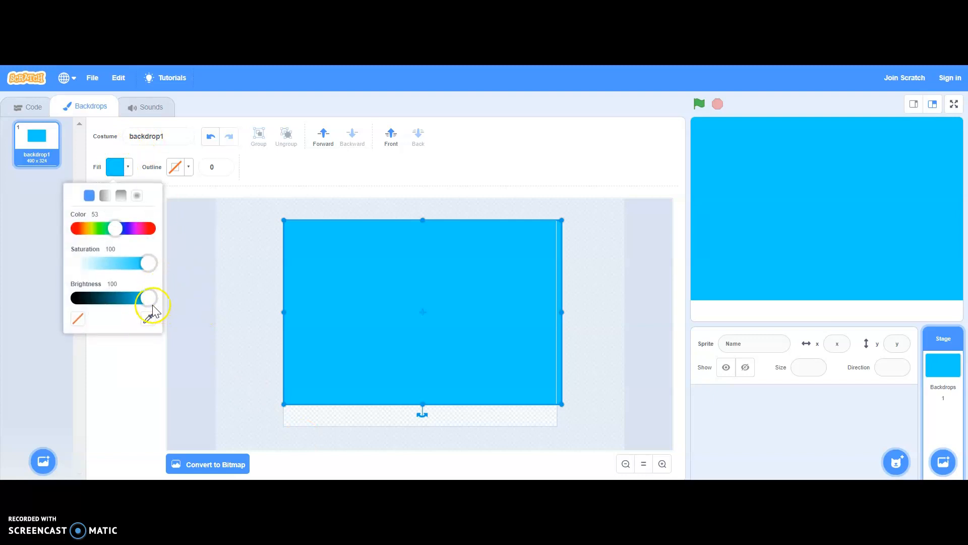
click(107, 223)
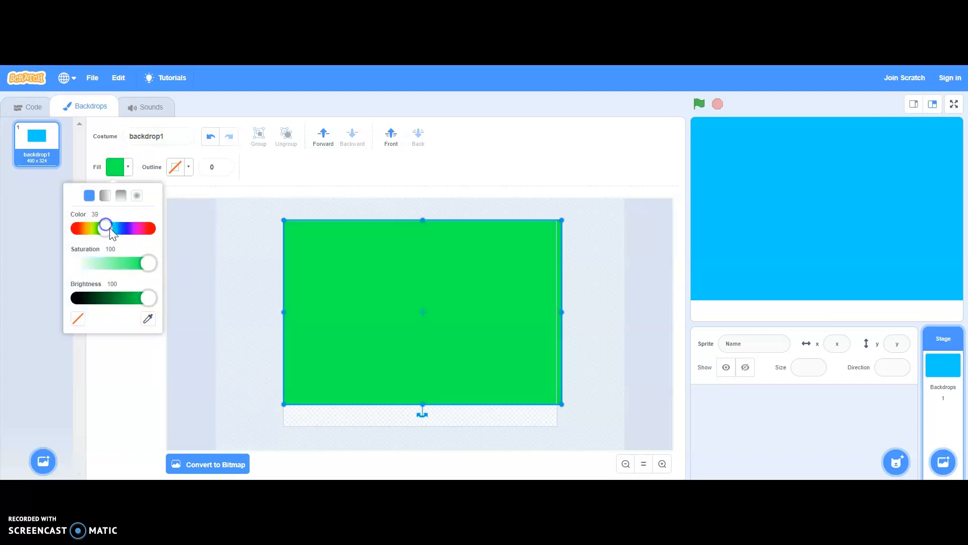
click(142, 304)
drag(143, 305, 129, 303)
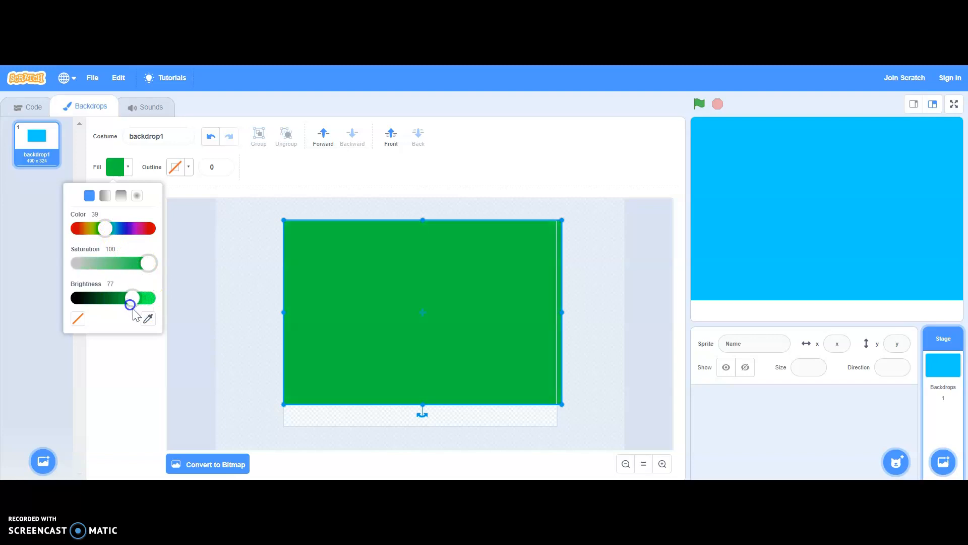
click(141, 353)
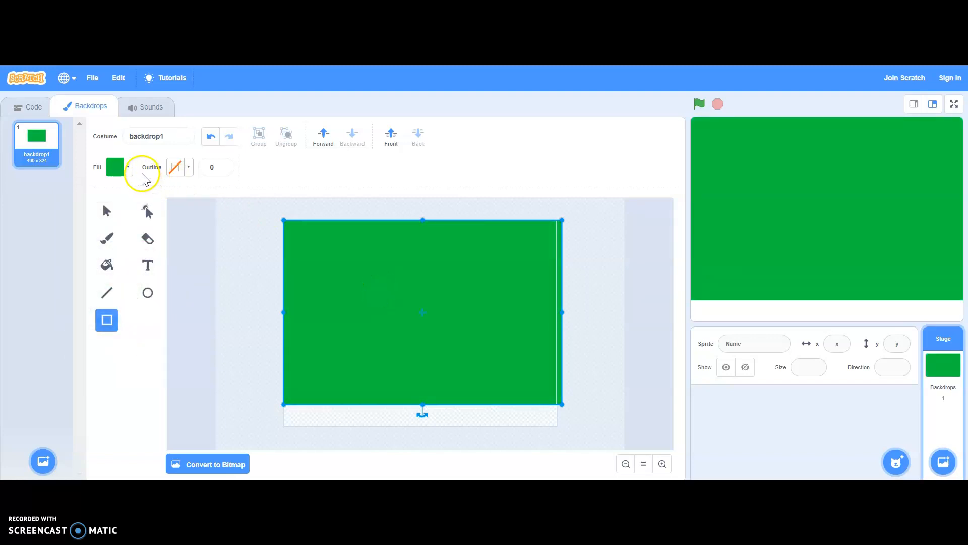
Step: Recolour the rectangle solid blue with colour 56, saturation 100 and full brightness, and deselect it
click(124, 167)
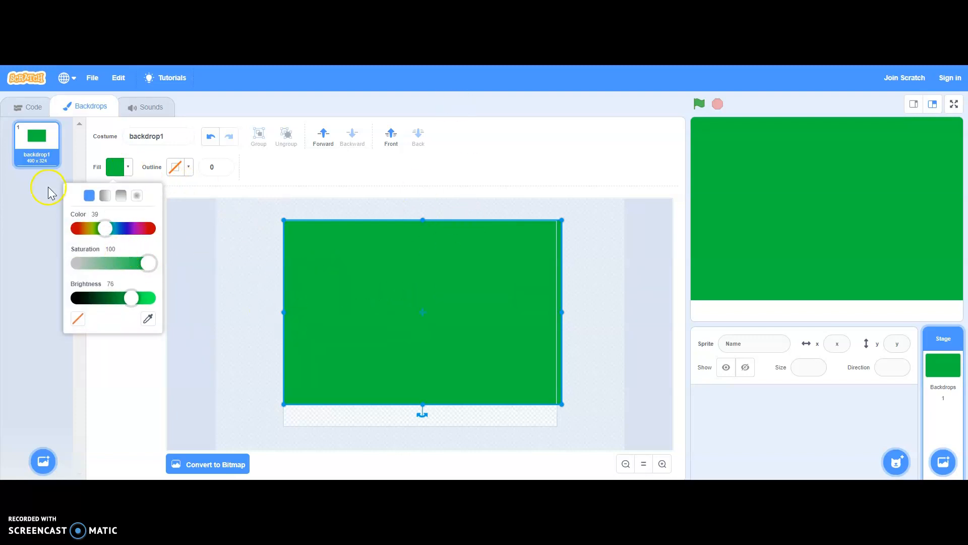
click(88, 195)
click(87, 193)
click(105, 229)
click(120, 229)
mouse_move(111, 228)
mouse_down()
mouse_move(123, 227)
mouse_move(117, 242)
mouse_up()
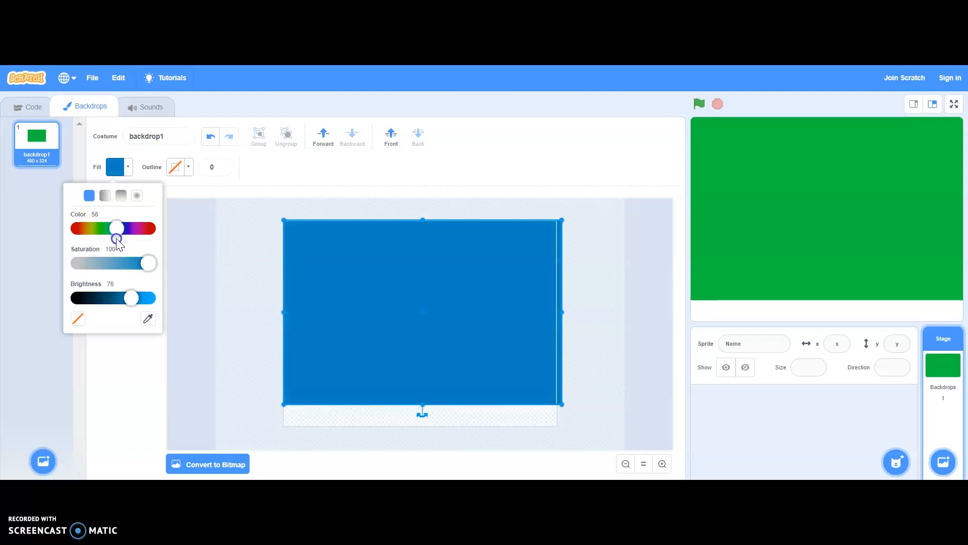
drag(131, 297, 211, 287)
click(210, 285)
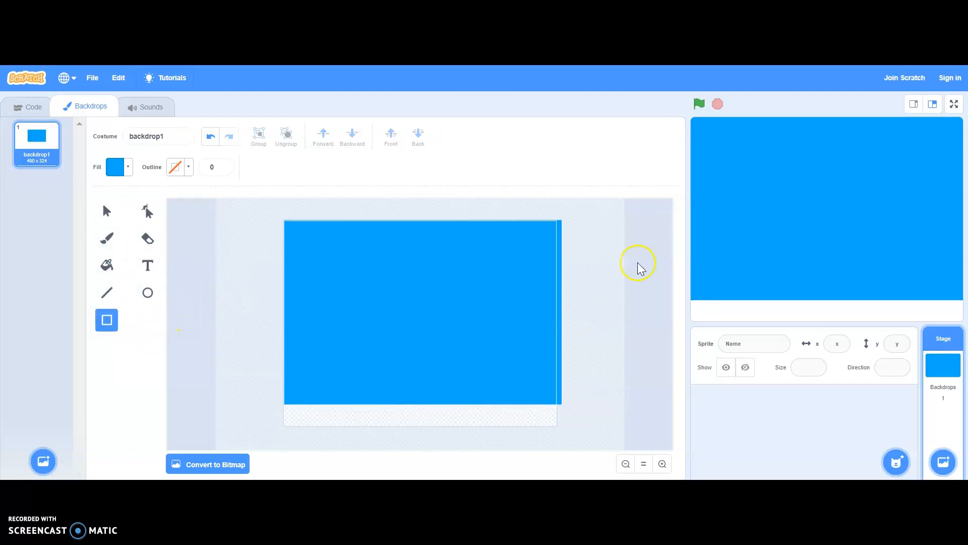
Step: Draw a green grass rectangle across the backdrop's lower part, overlapping the sky, with fill colour 39, saturation 100 and brightness 69
click(114, 171)
drag(112, 228, 104, 228)
drag(148, 298, 124, 298)
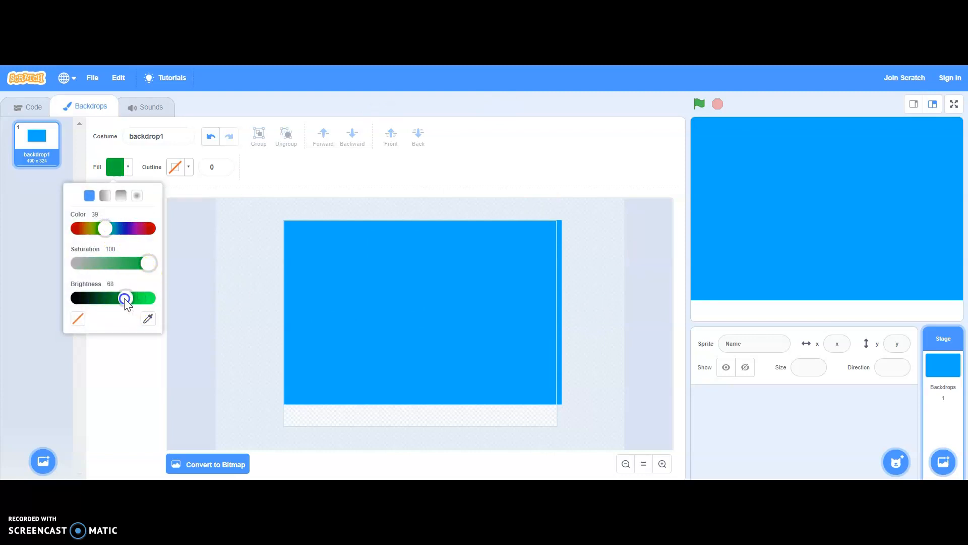
click(129, 370)
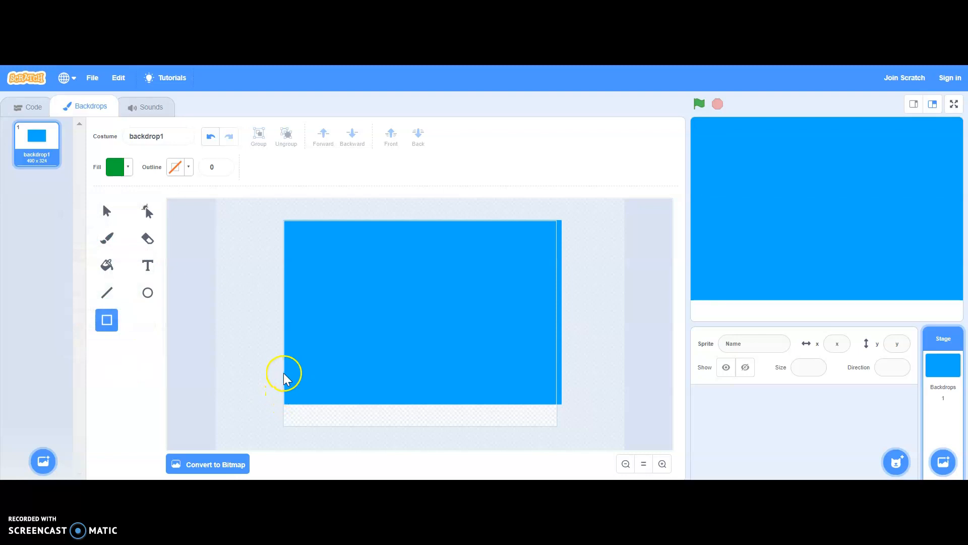
drag(286, 372, 576, 471)
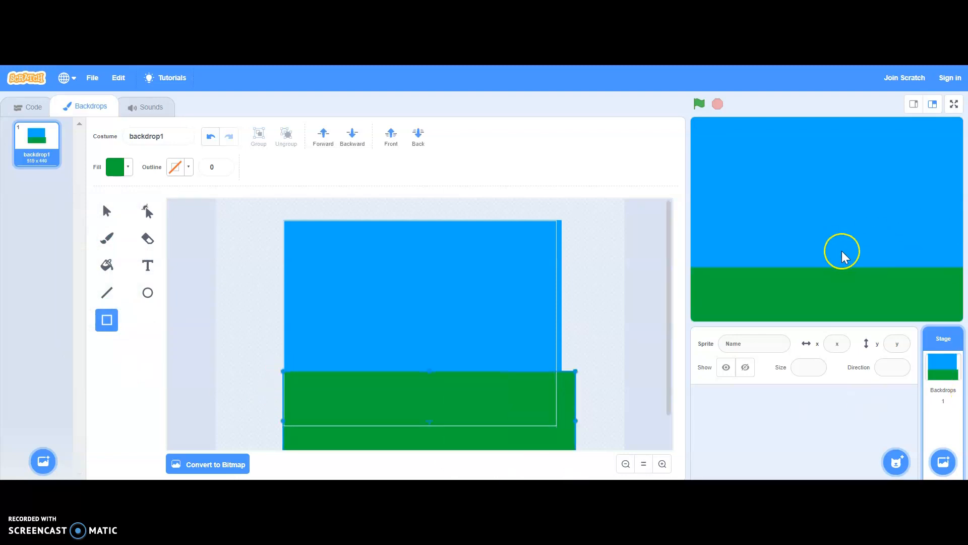
Step: Paint a green stem with two leaves rising from the middle of the grass with the size 10 brush, and fill the leaves green
mouse_move(43, 460)
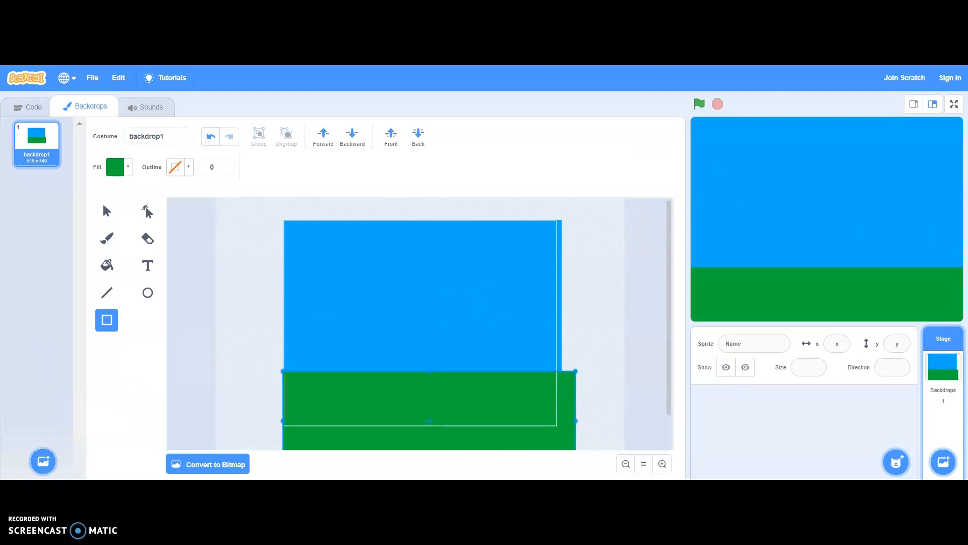
click(112, 241)
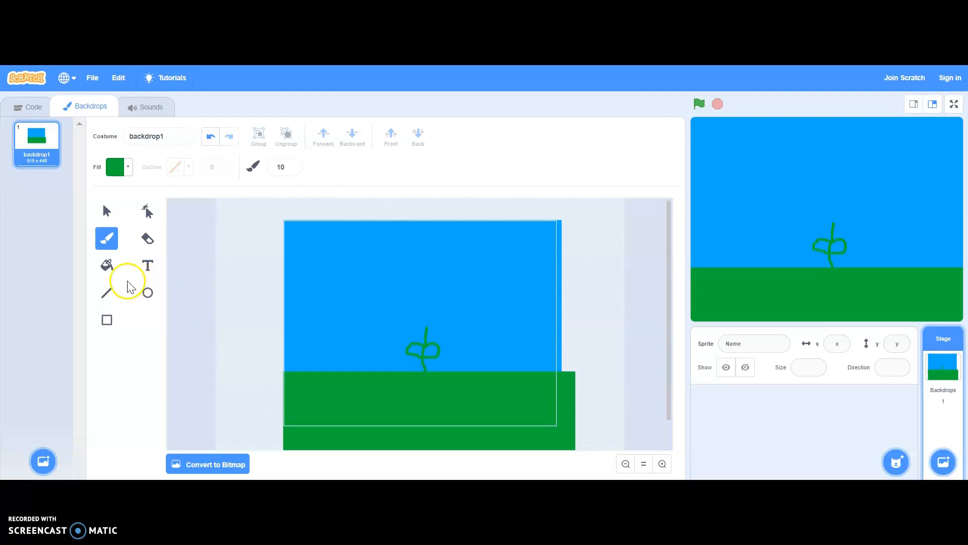
click(107, 266)
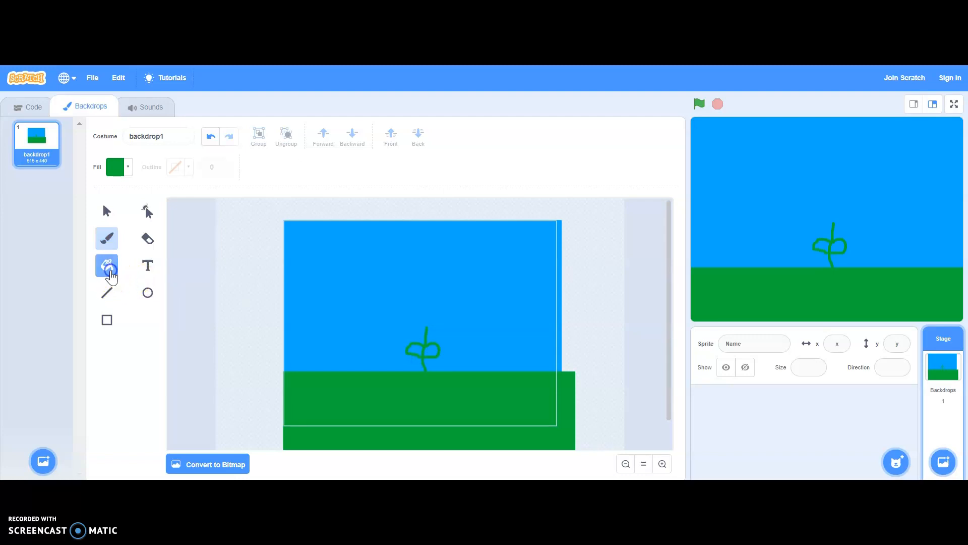
click(416, 350)
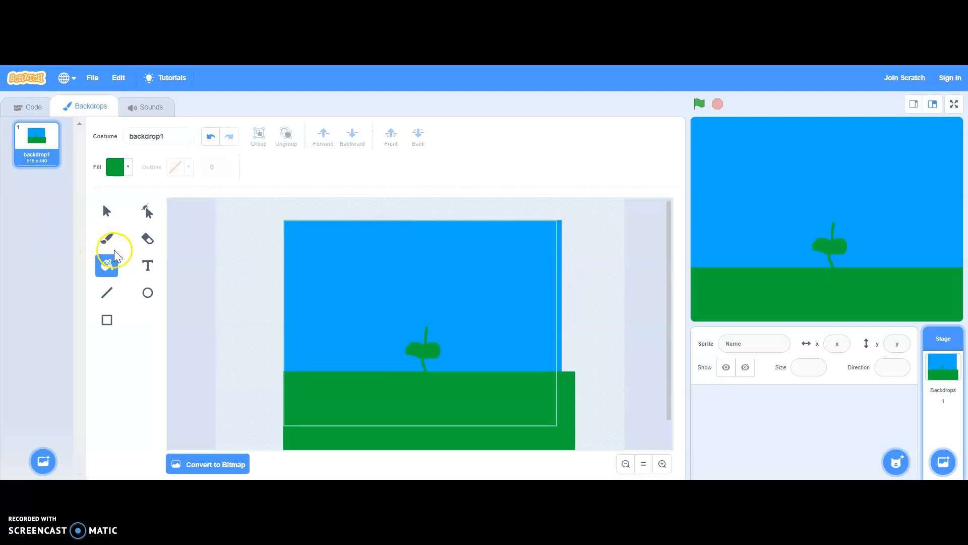
Step: Paint a round flower centre on top of the stem in yellow-green (colour 22, saturation 70, brightness 100) and fill it
click(109, 236)
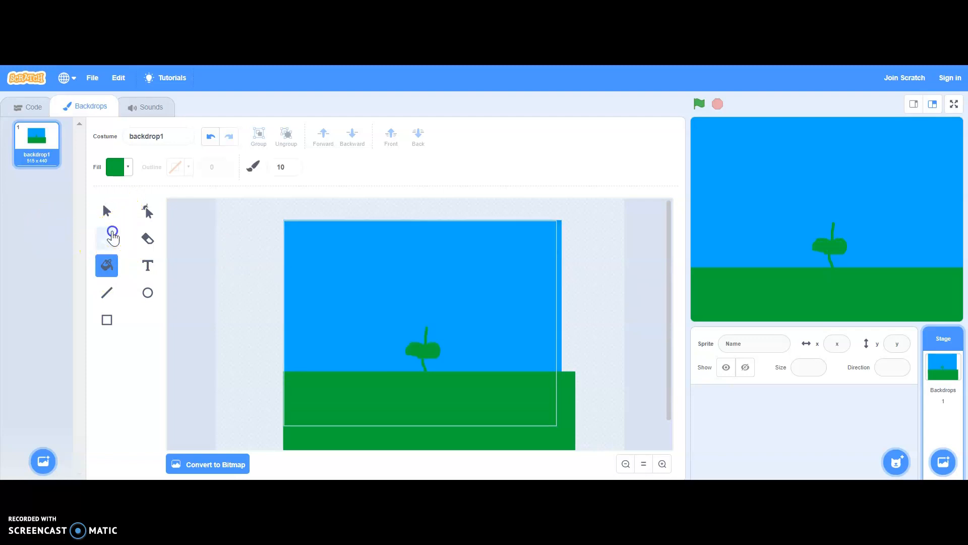
click(121, 174)
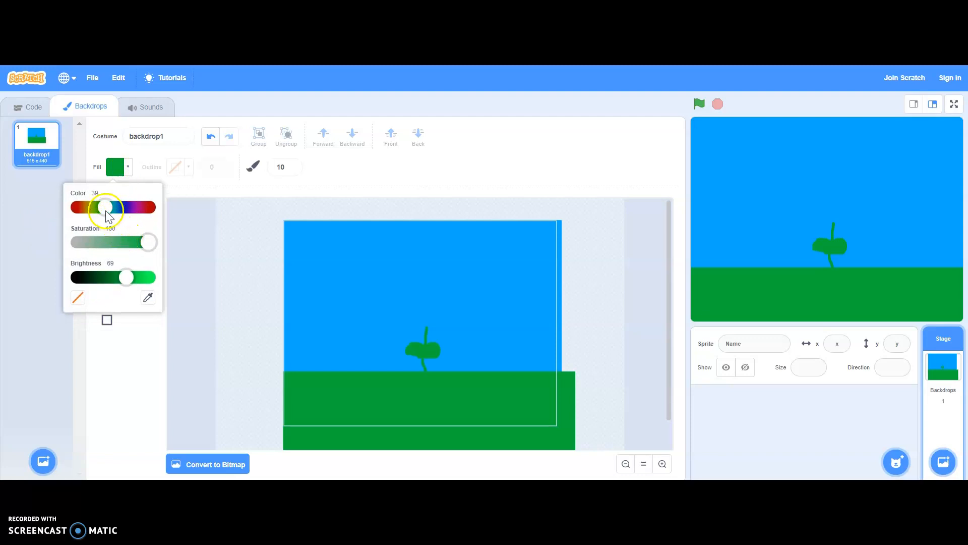
drag(107, 212, 94, 210)
click(141, 242)
drag(126, 277, 149, 277)
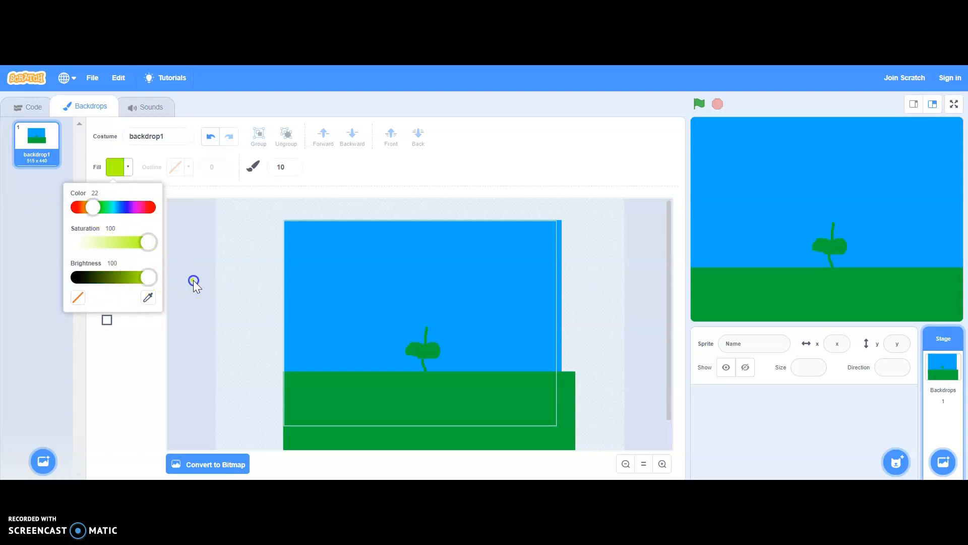
drag(141, 237, 127, 242)
click(139, 356)
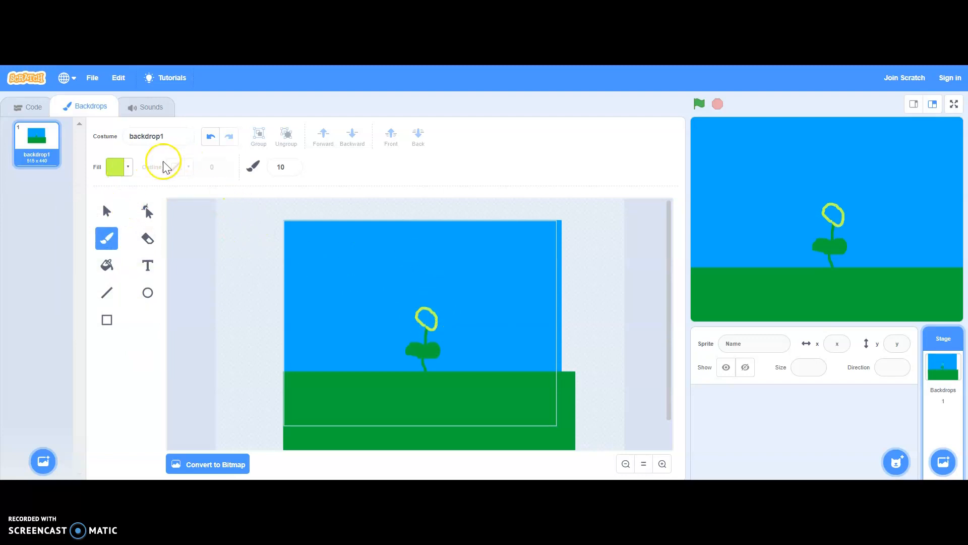
click(107, 266)
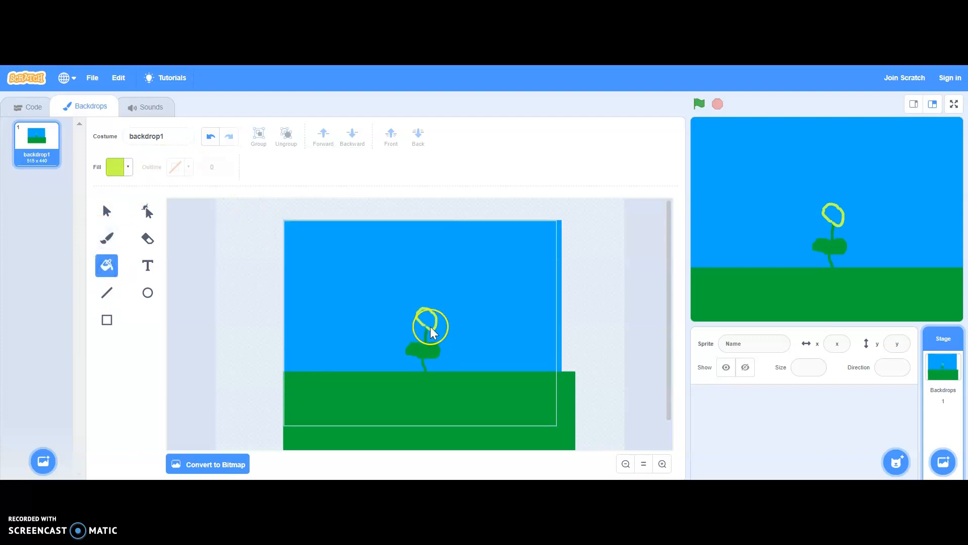
click(427, 320)
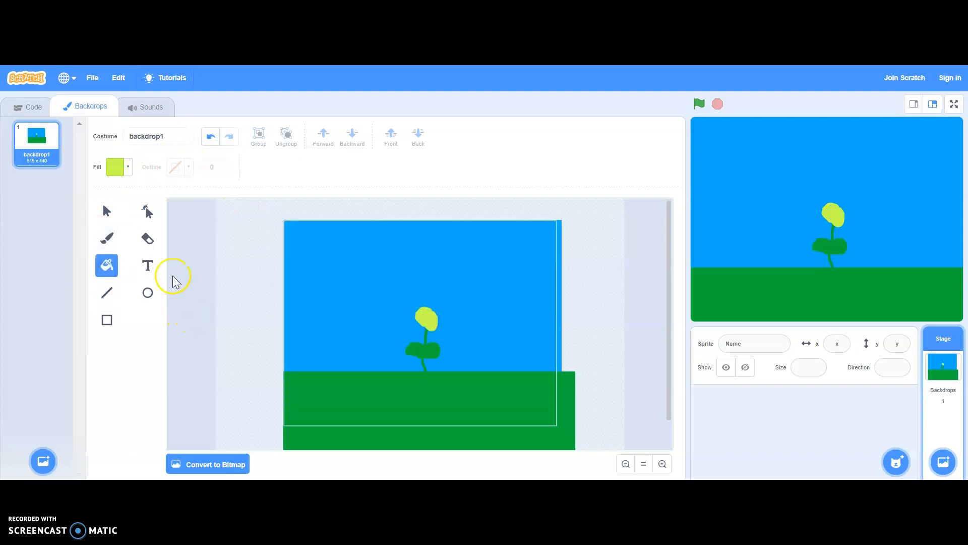
Step: Paint red petal outlines around the flower's centre with the size 10 brush
click(119, 174)
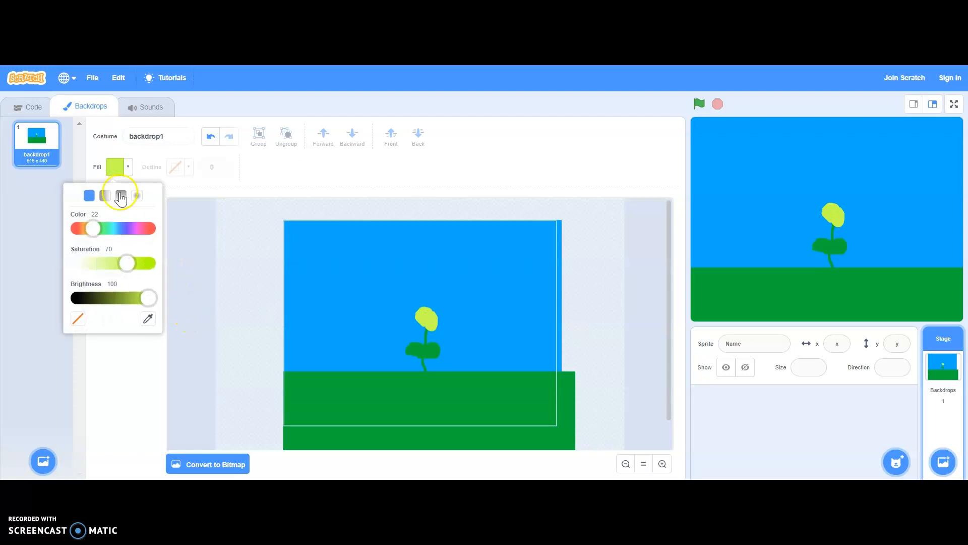
click(210, 263)
click(107, 240)
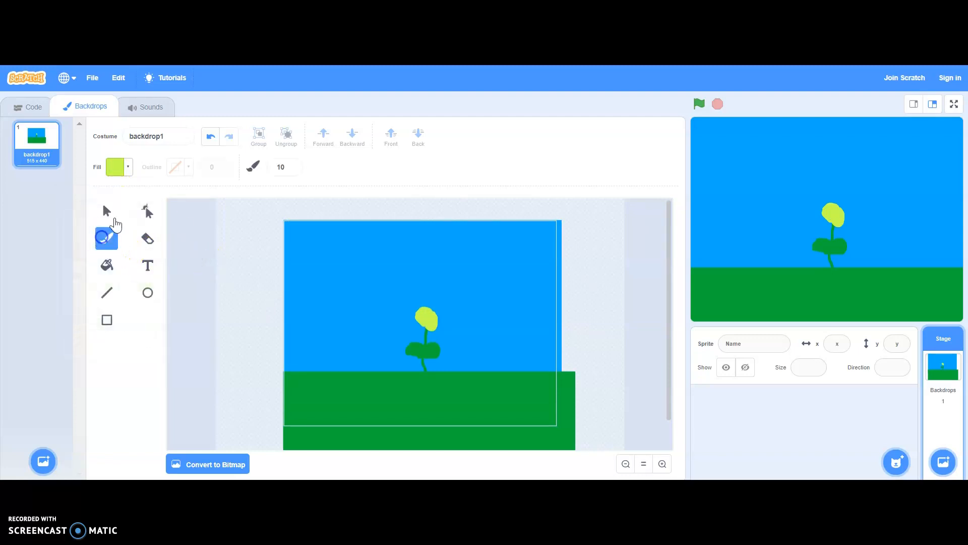
click(124, 169)
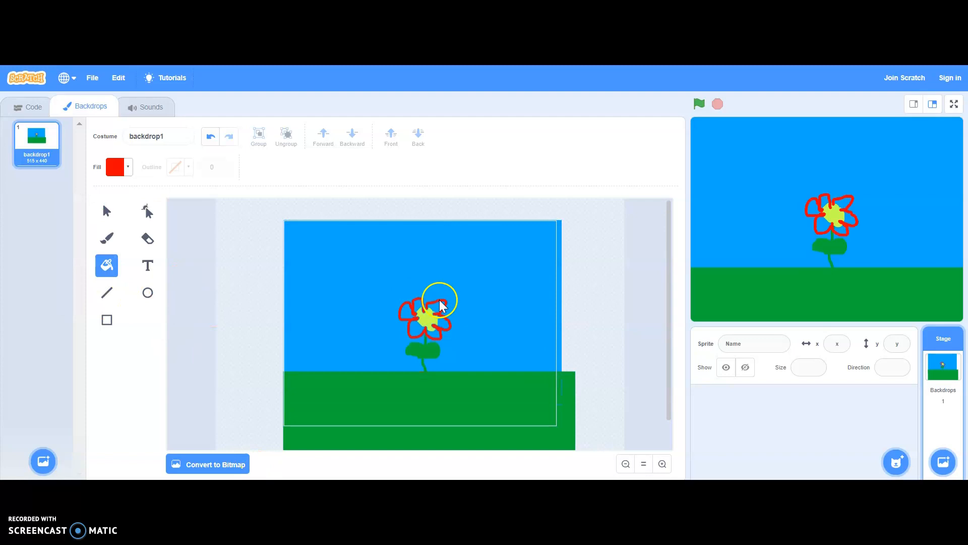
click(106, 238)
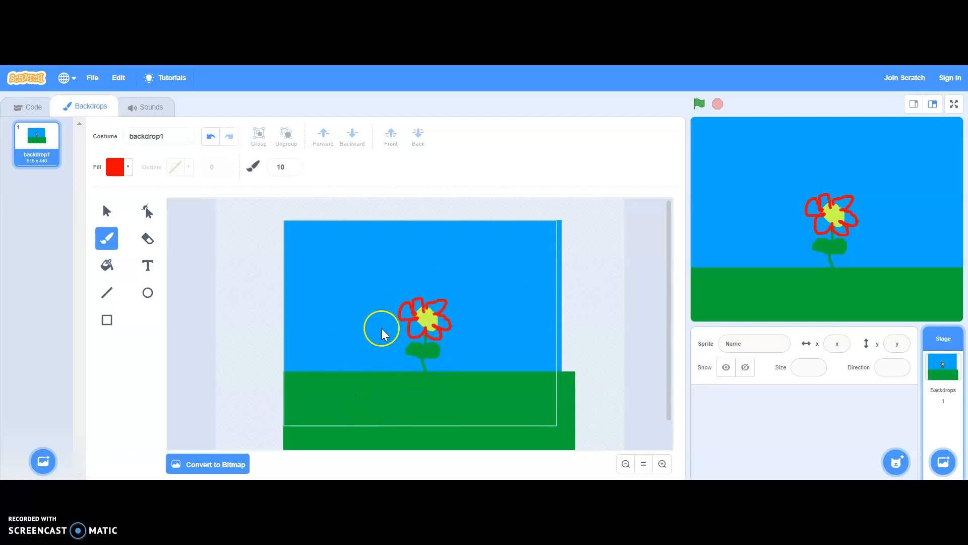
Step: Draw a large circle as a sun over the sky's upper-left corner and set its fill to yellow with colour 18
click(148, 293)
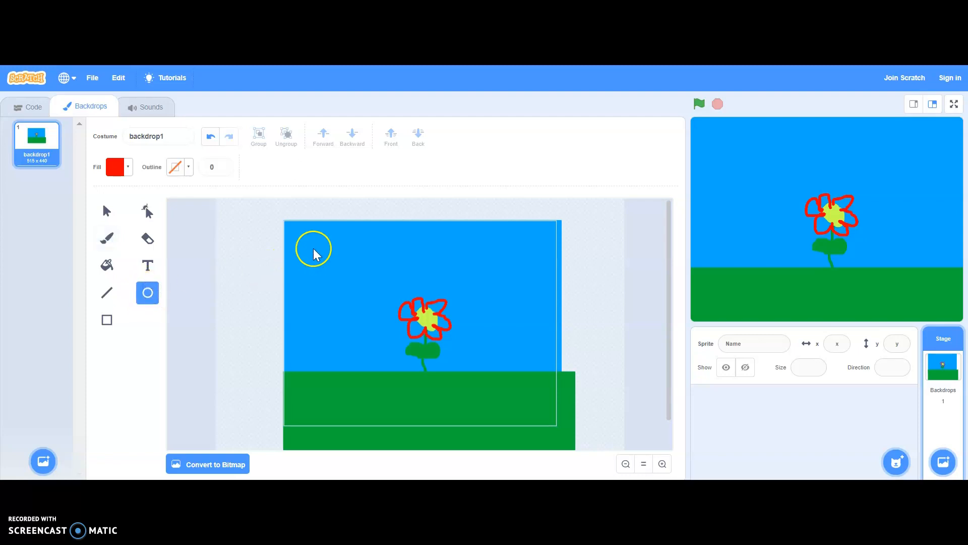
drag(307, 240, 313, 273)
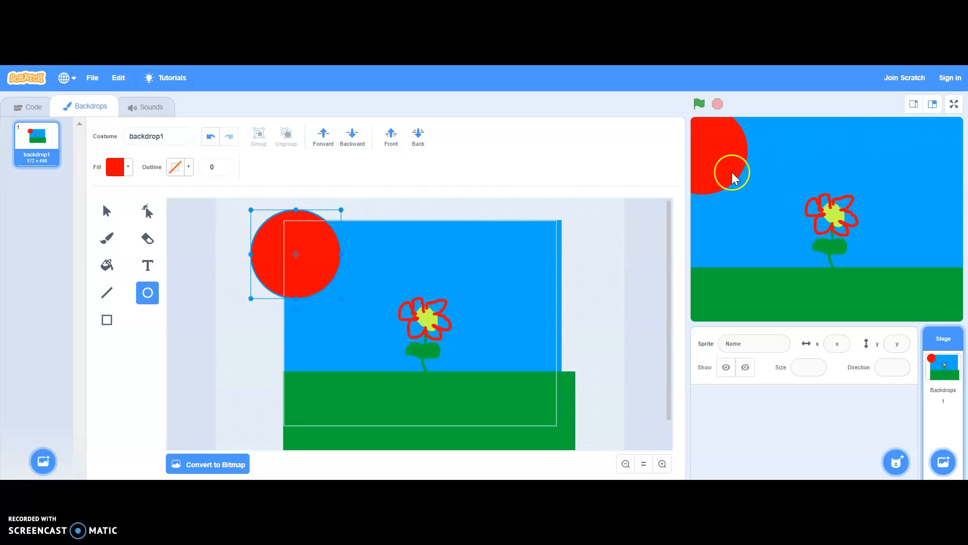
drag(328, 256, 331, 251)
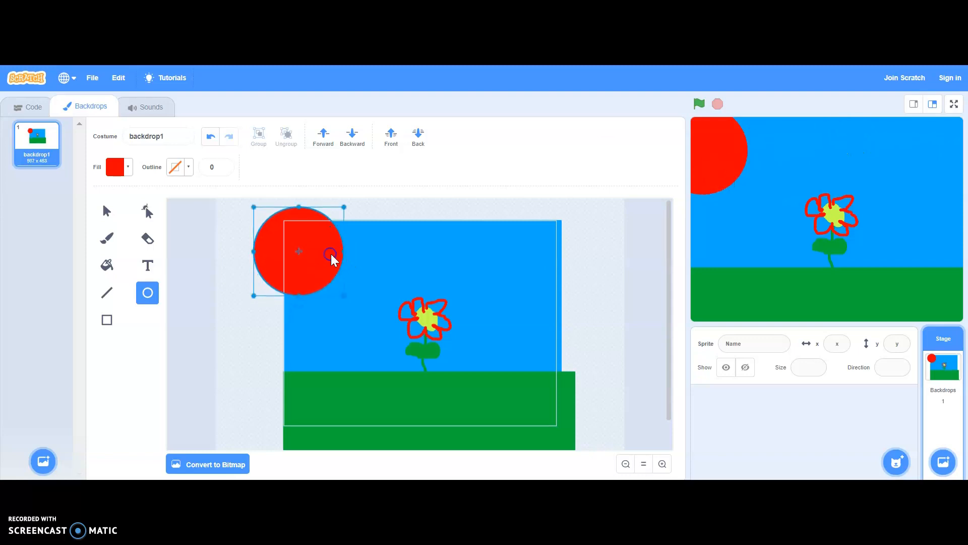
click(126, 174)
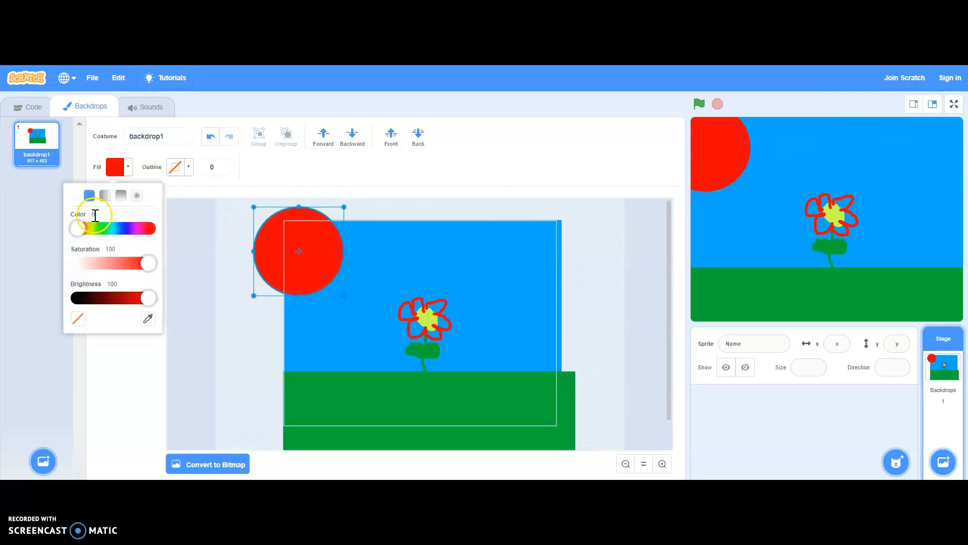
drag(79, 228, 92, 230)
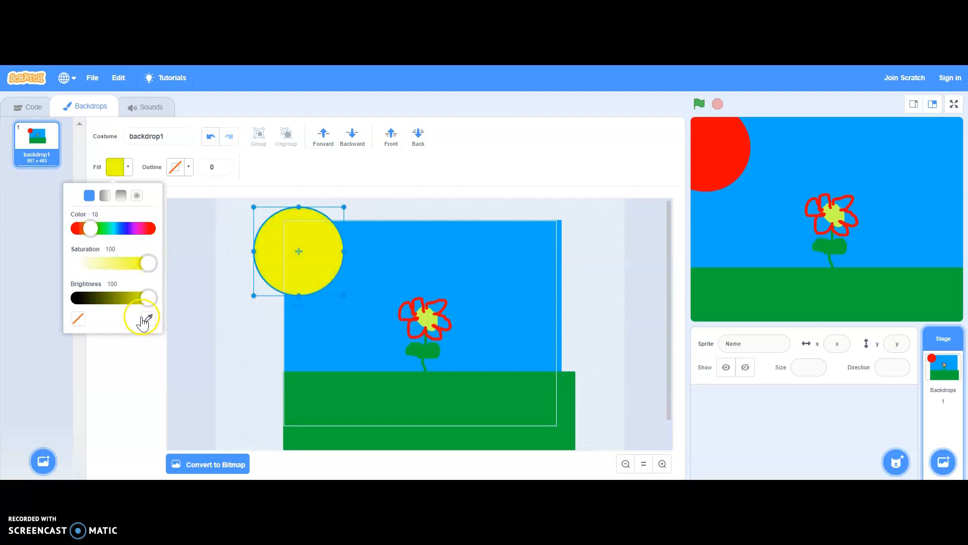
Step: Paint two white cloud outlines side by side in the sky, beside the sun, with the size 10 brush
click(183, 356)
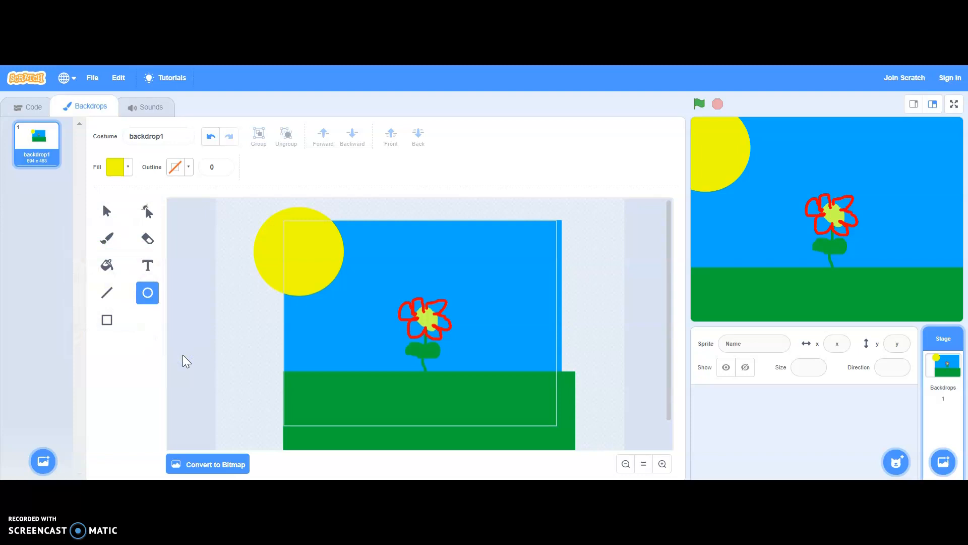
click(107, 238)
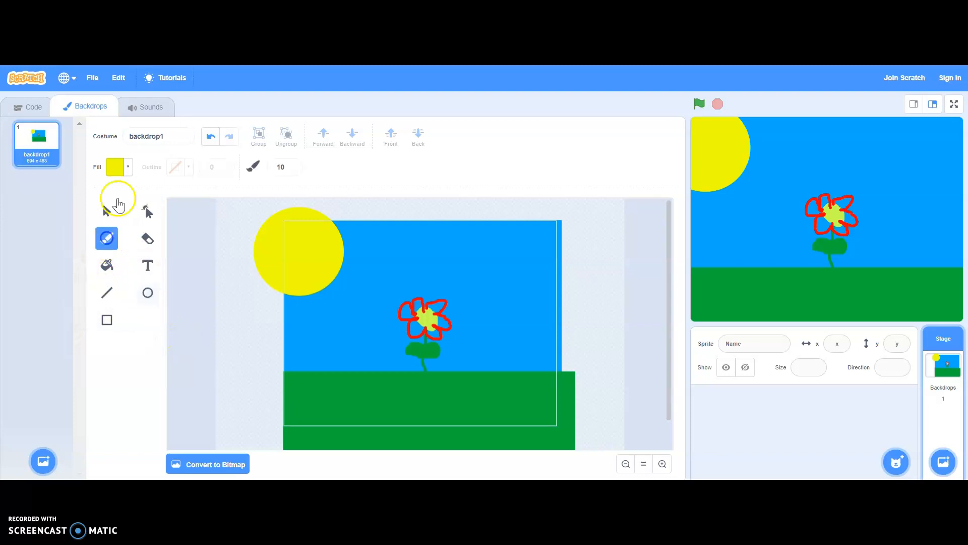
click(115, 167)
click(149, 245)
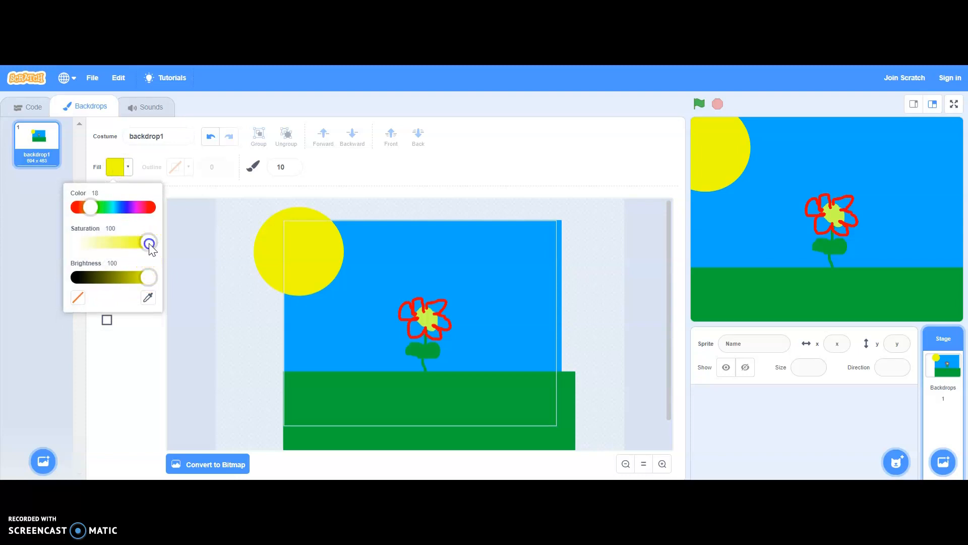
drag(148, 246, 61, 251)
click(117, 348)
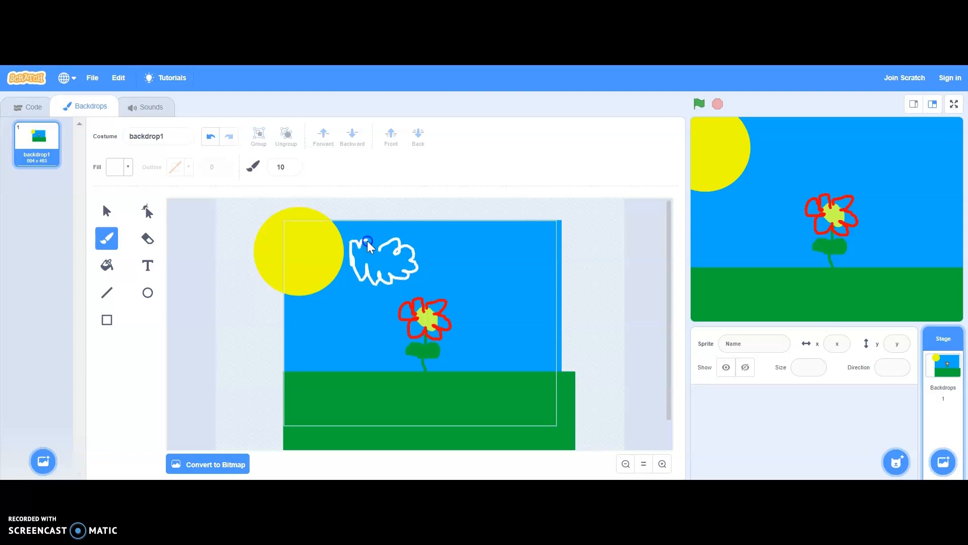
drag(383, 244, 383, 249)
click(479, 246)
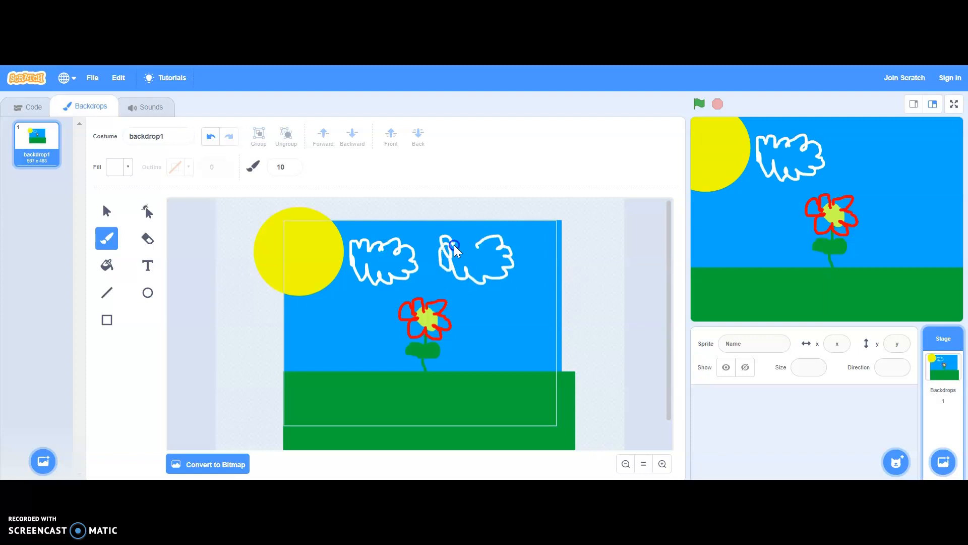
Step: Fill the insides of both cloud outlines with white, and return to the stage's code workspace
click(107, 264)
click(372, 302)
click(381, 264)
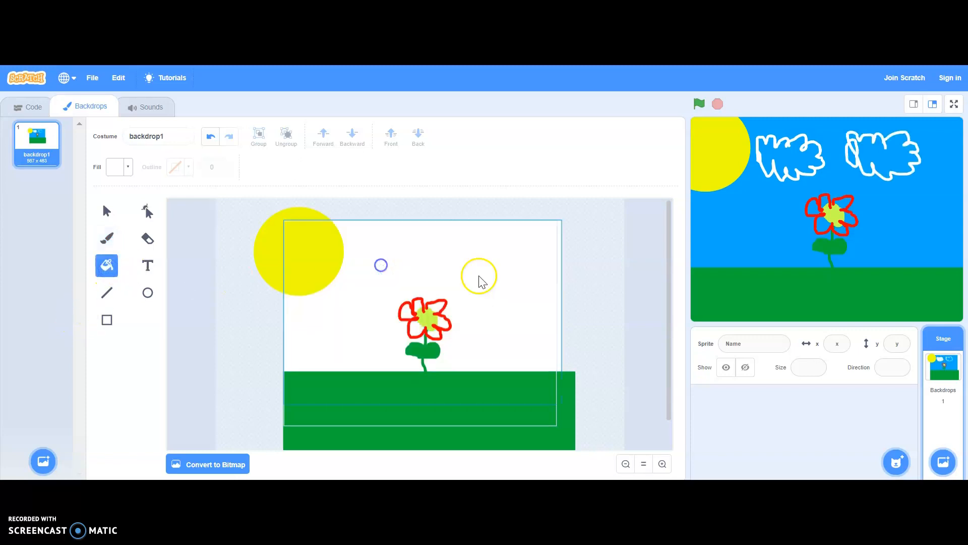
click(491, 257)
click(446, 251)
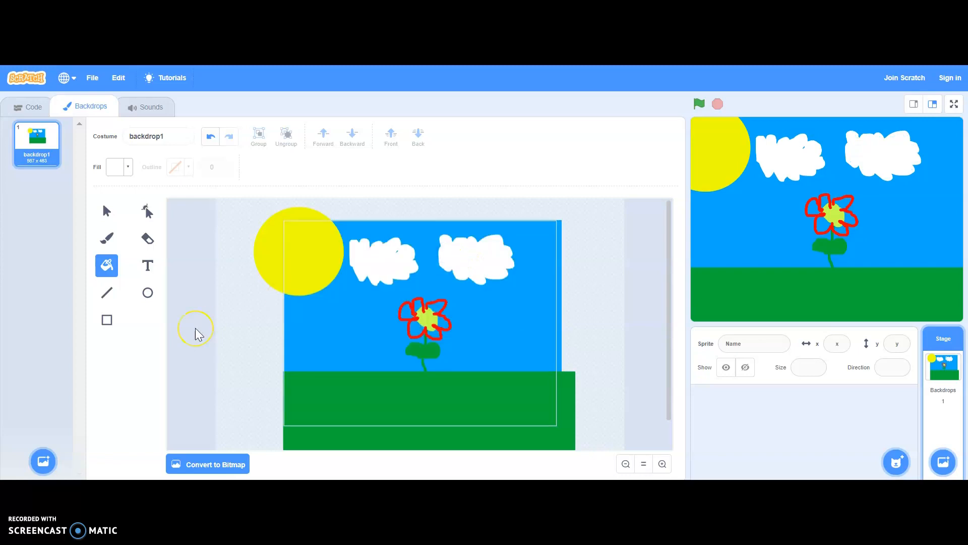
click(401, 260)
click(11, 133)
click(28, 106)
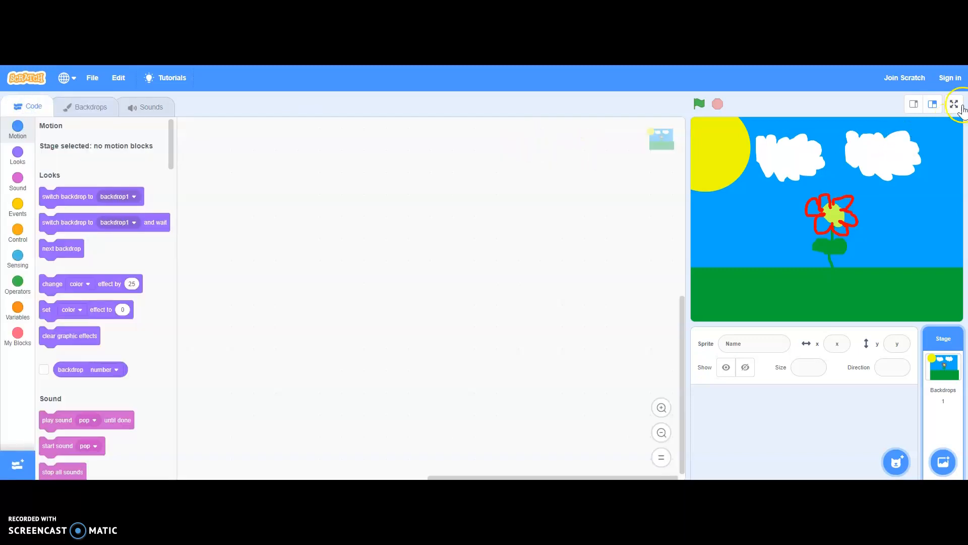